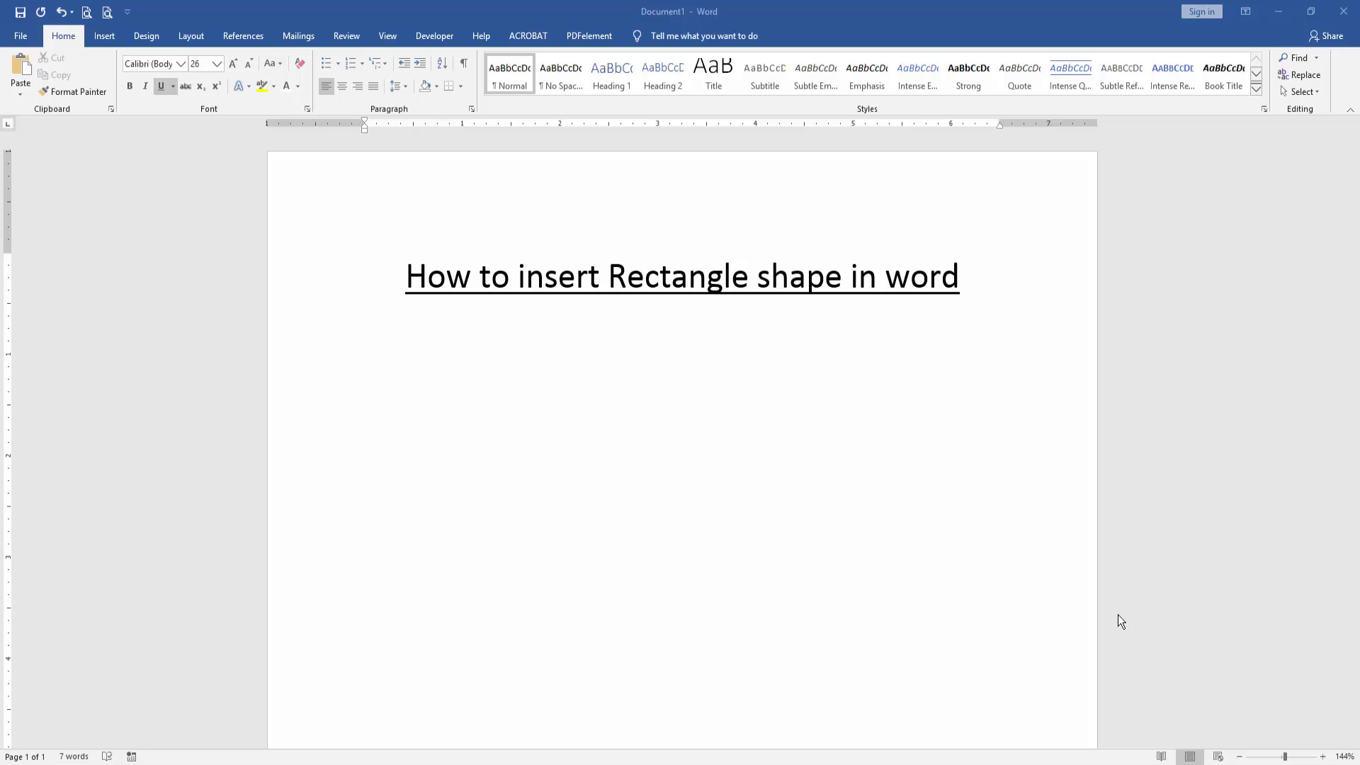
- Draw a Rectangle shape on the empty area below the underlined title
{"action": "left_click", "coordinate": [597, 401]}
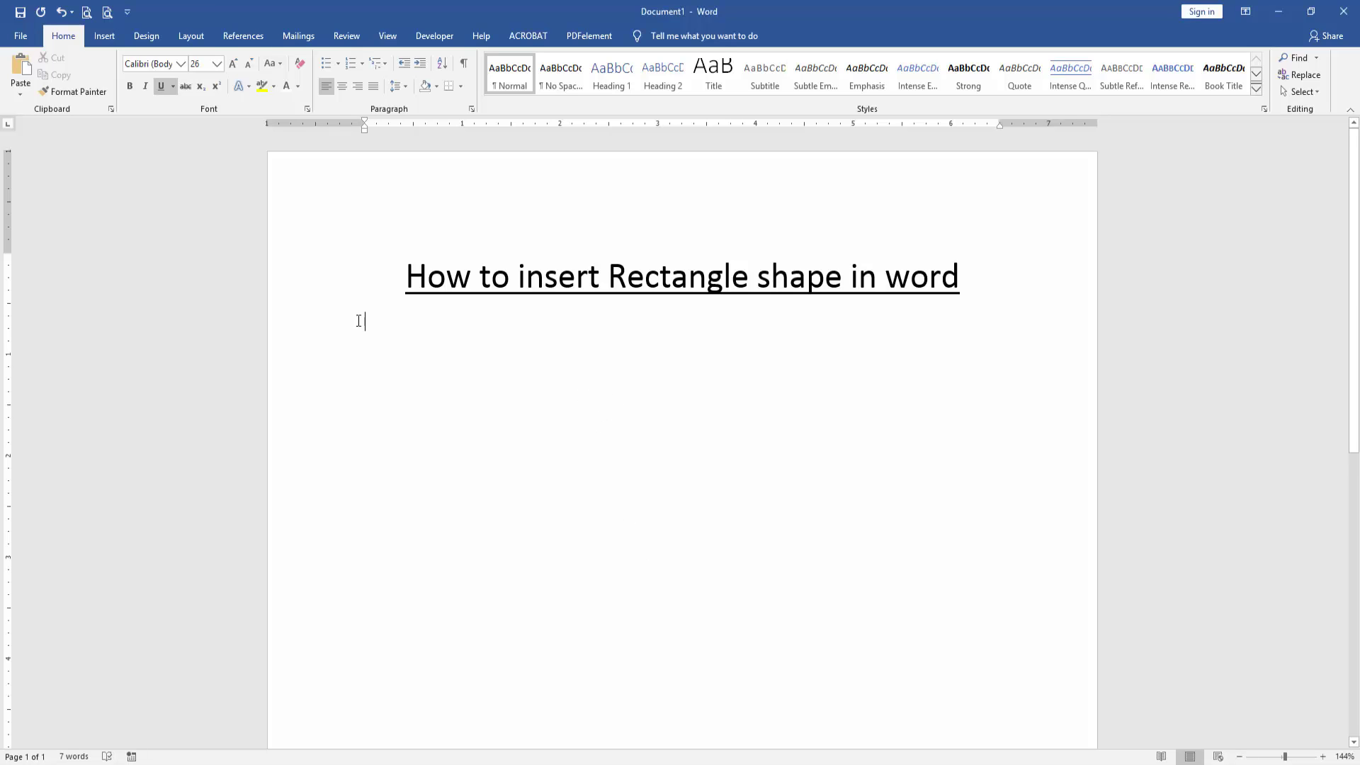
{"action": "left_click", "coordinate": [104, 36]}
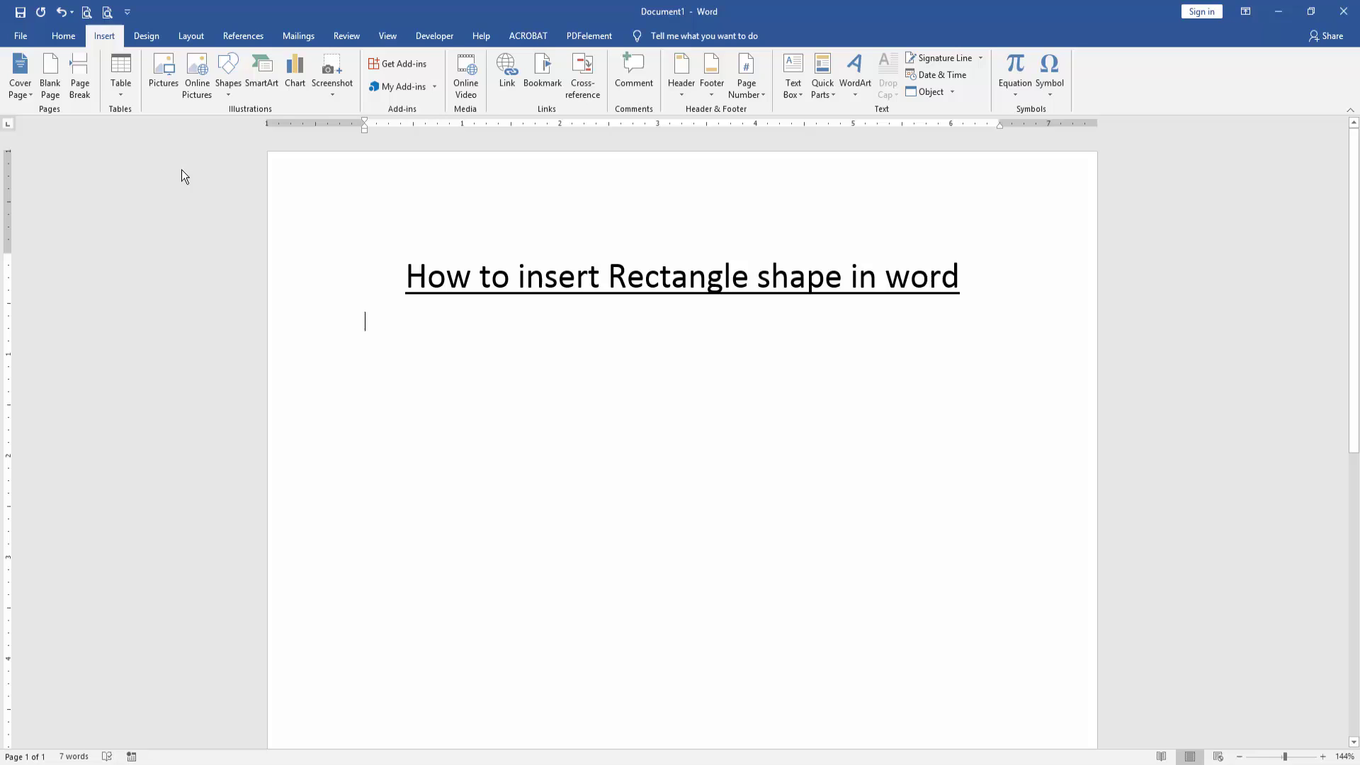
{"action": "left_click", "coordinate": [216, 76]}
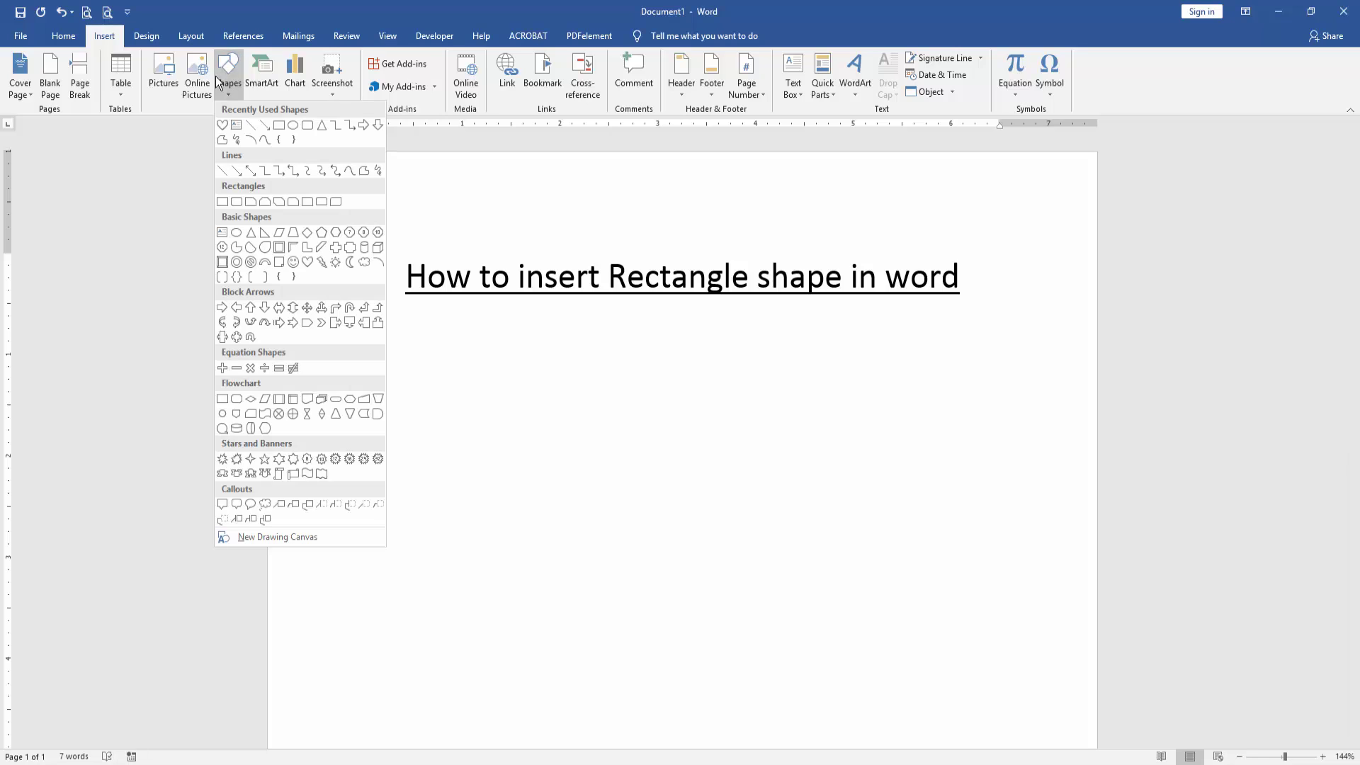
{"action": "left_click", "coordinate": [279, 129]}
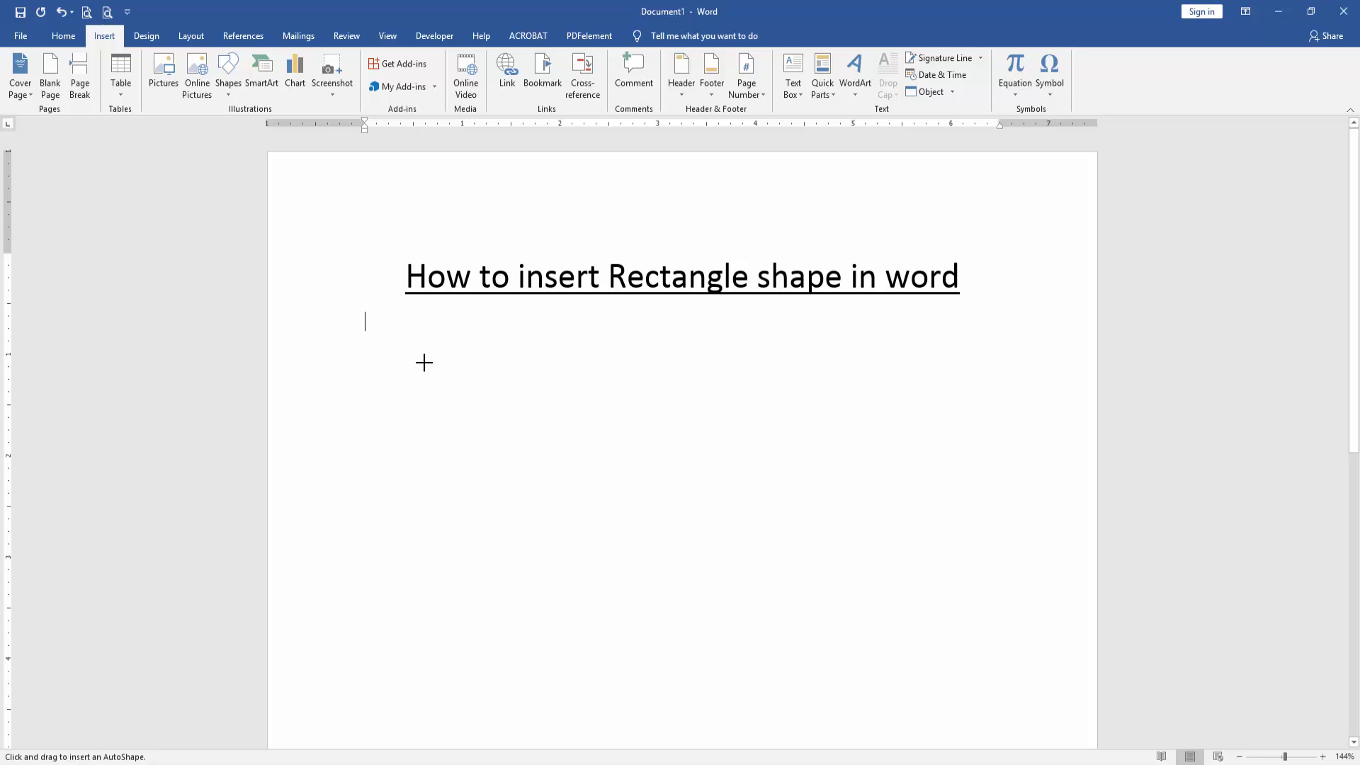
{"action": "left_click_drag", "start_coordinate": [424, 362], "coordinate": [903, 605]}
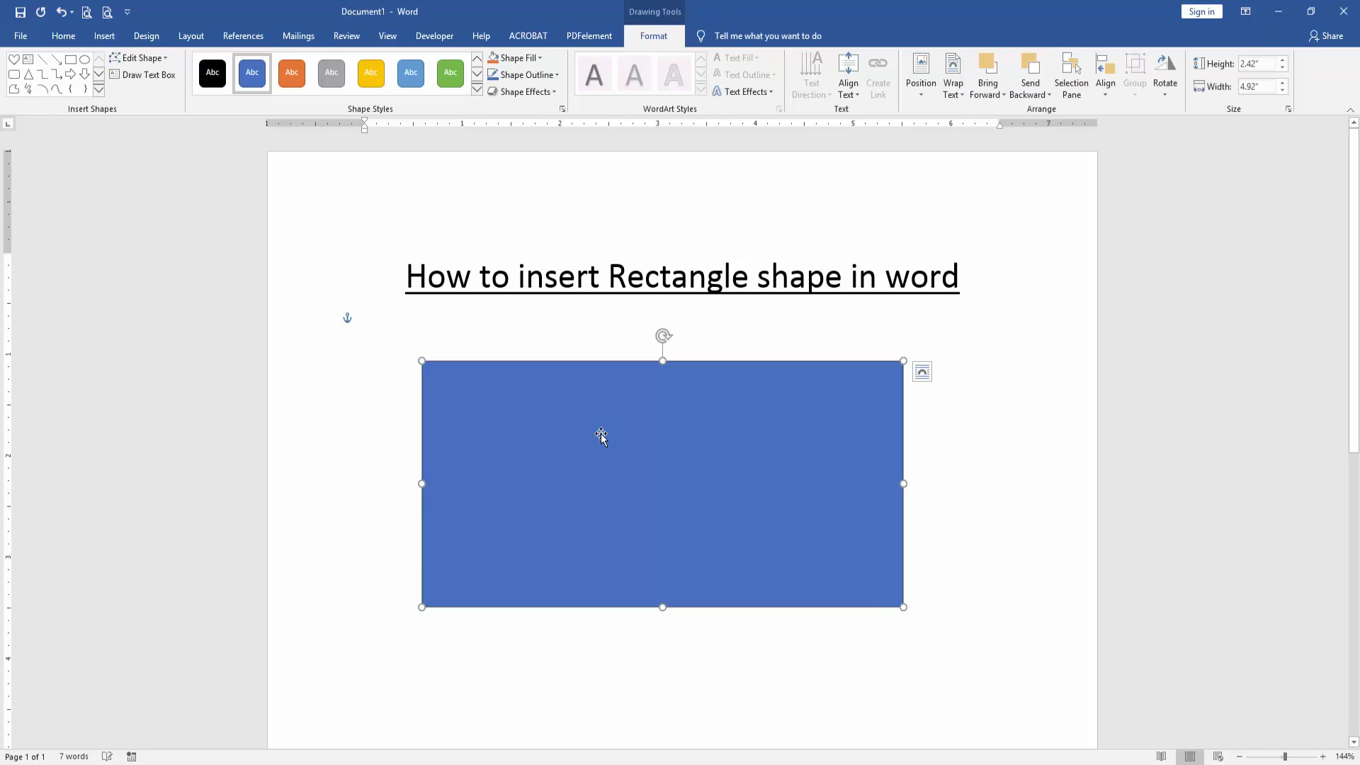
- Nudge the rectangle right, then give it an orange tint fill and red outline
{"action": "left_click_drag", "start_coordinate": [581, 385], "coordinate": [594, 366]}
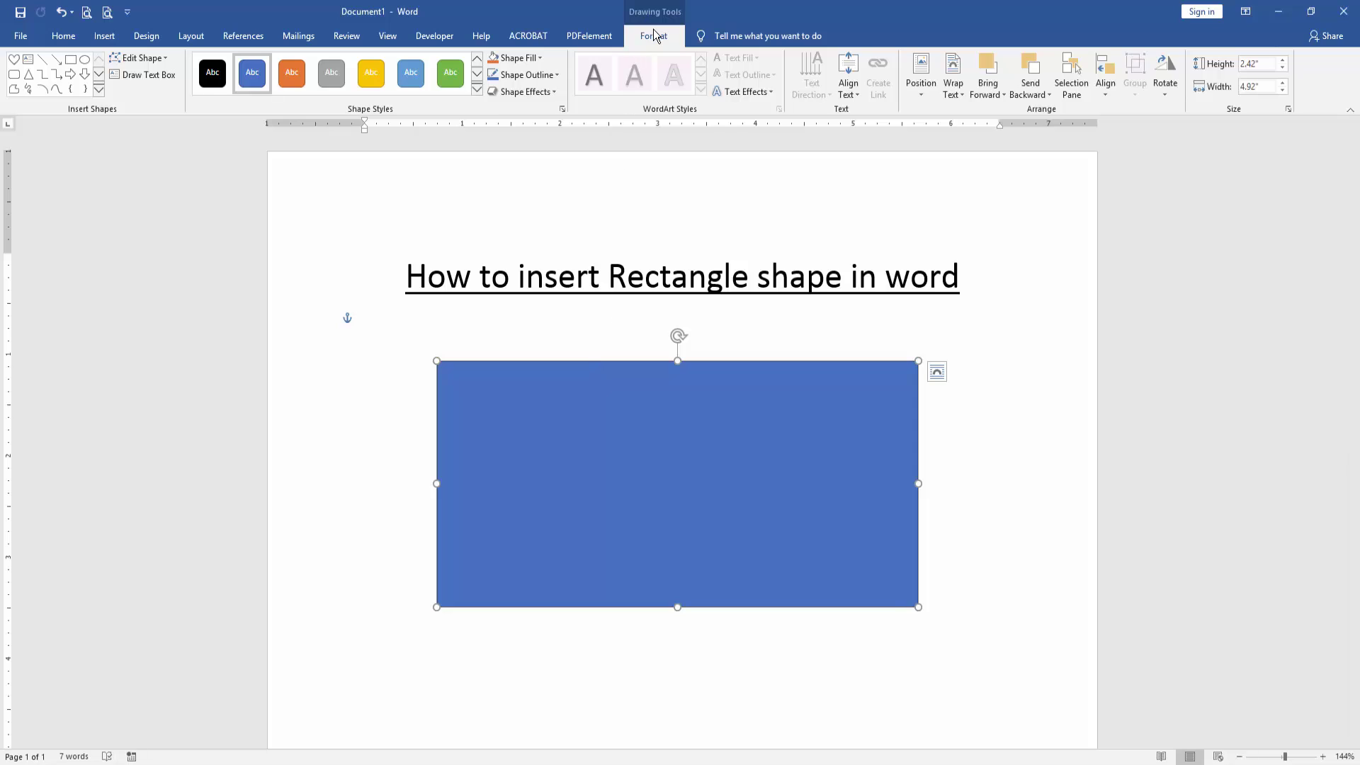
{"action": "left_click", "coordinate": [537, 59]}
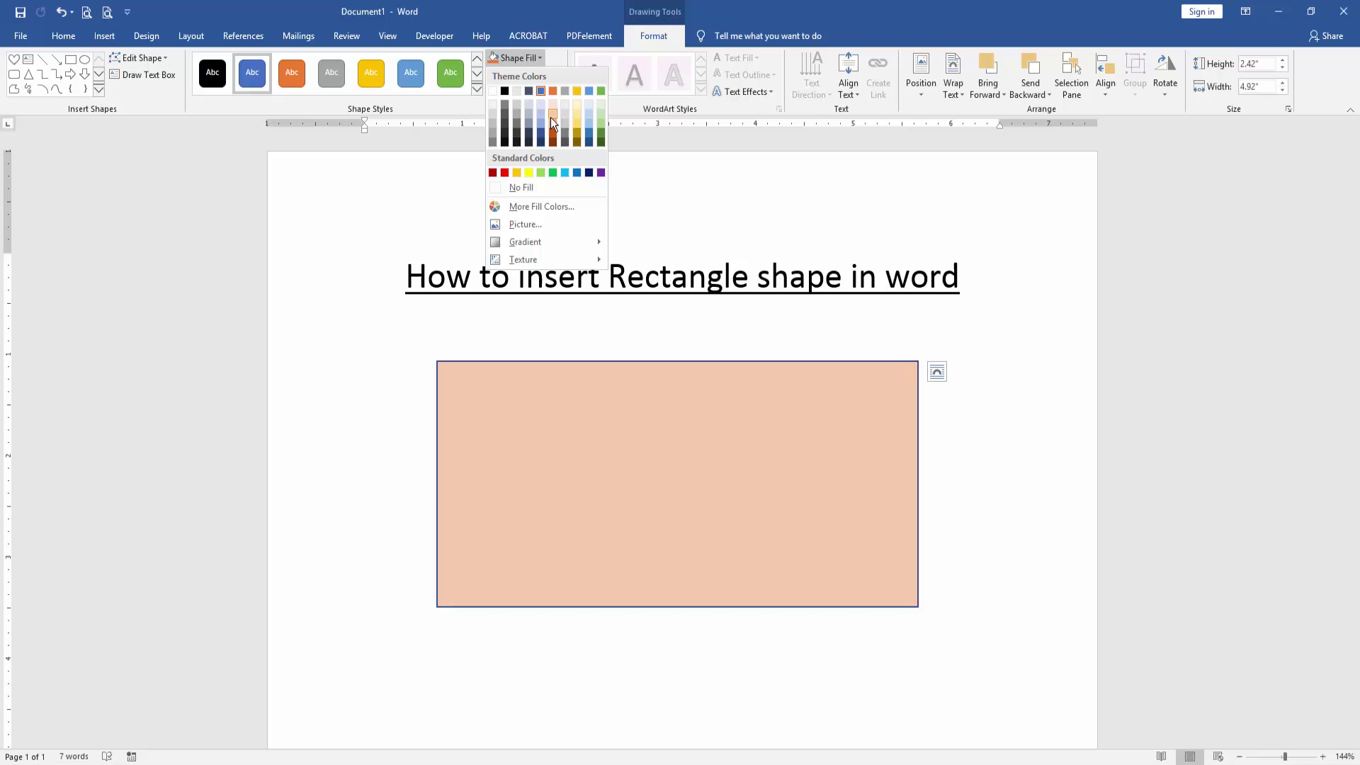
{"action": "left_click", "coordinate": [552, 130]}
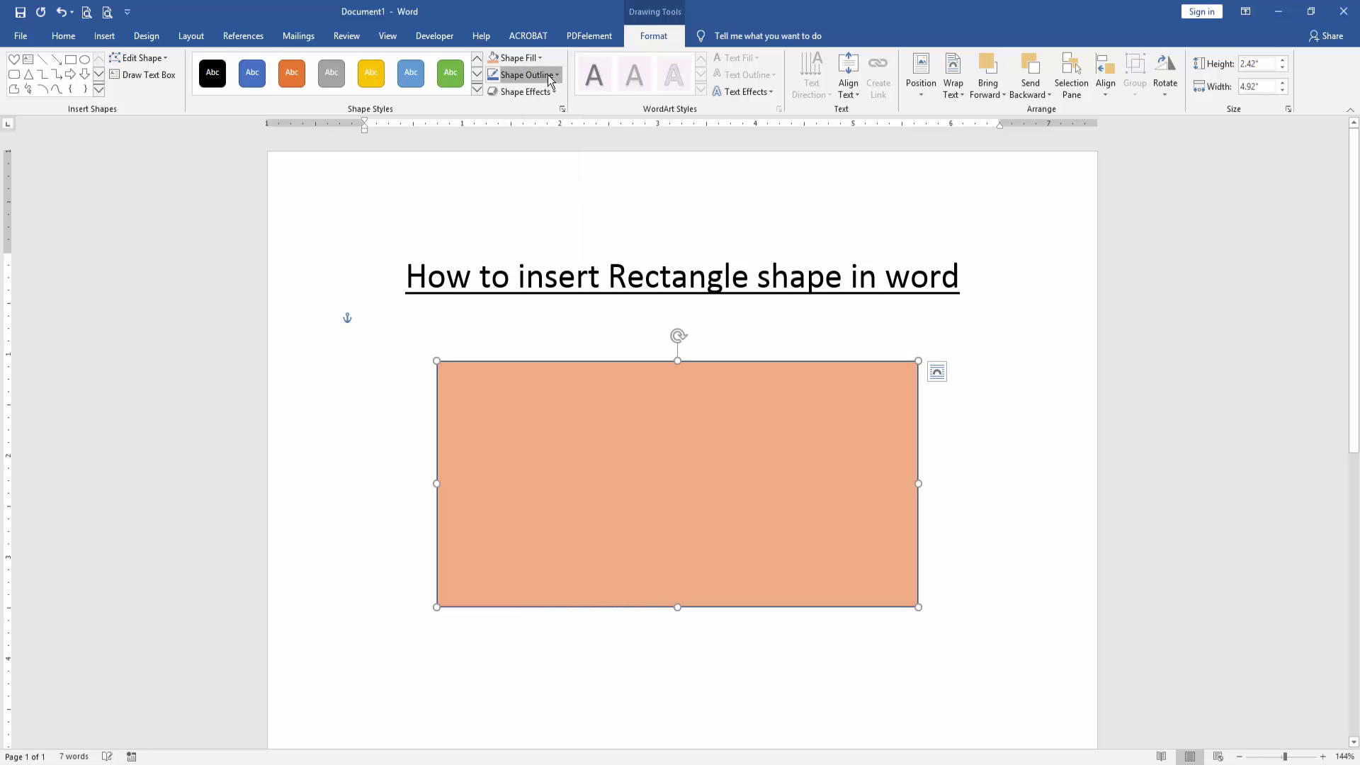
{"action": "left_click", "coordinate": [526, 74]}
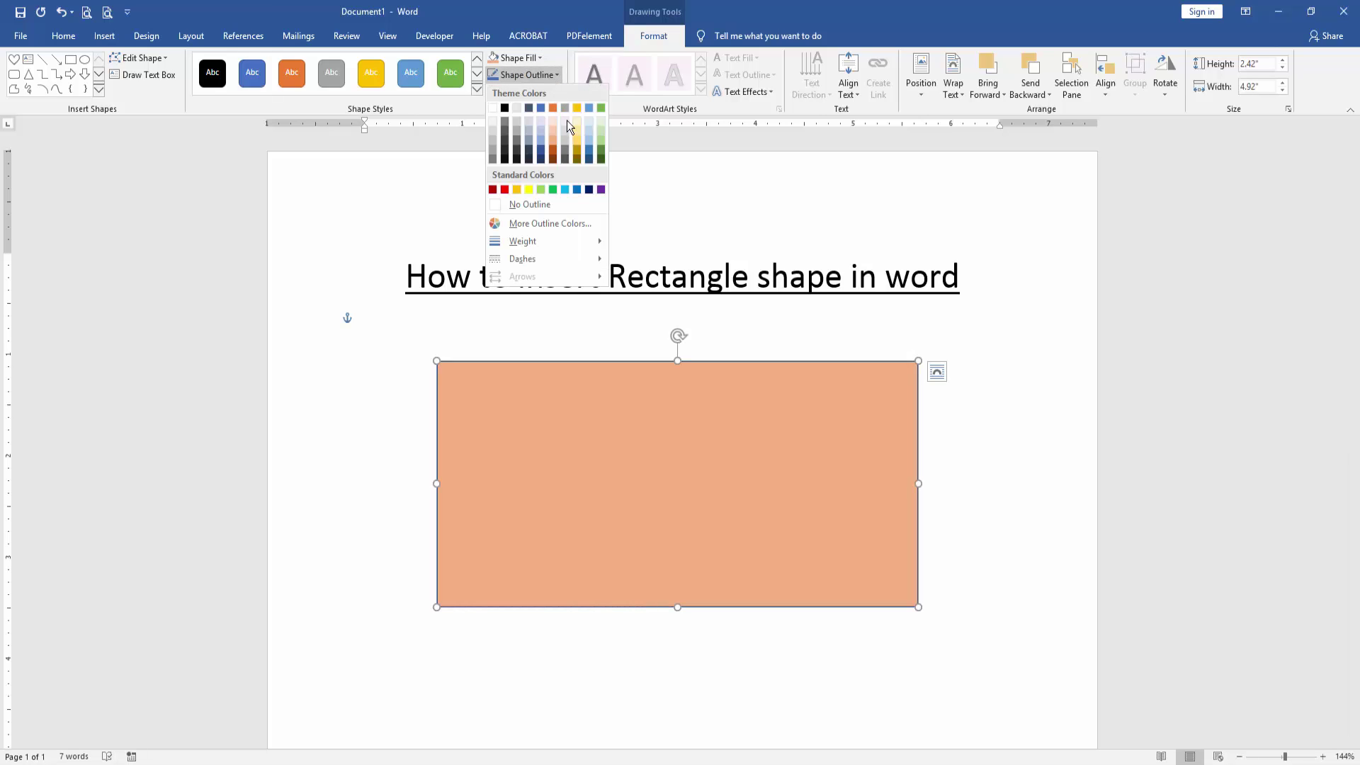
{"action": "left_click", "coordinate": [504, 189]}
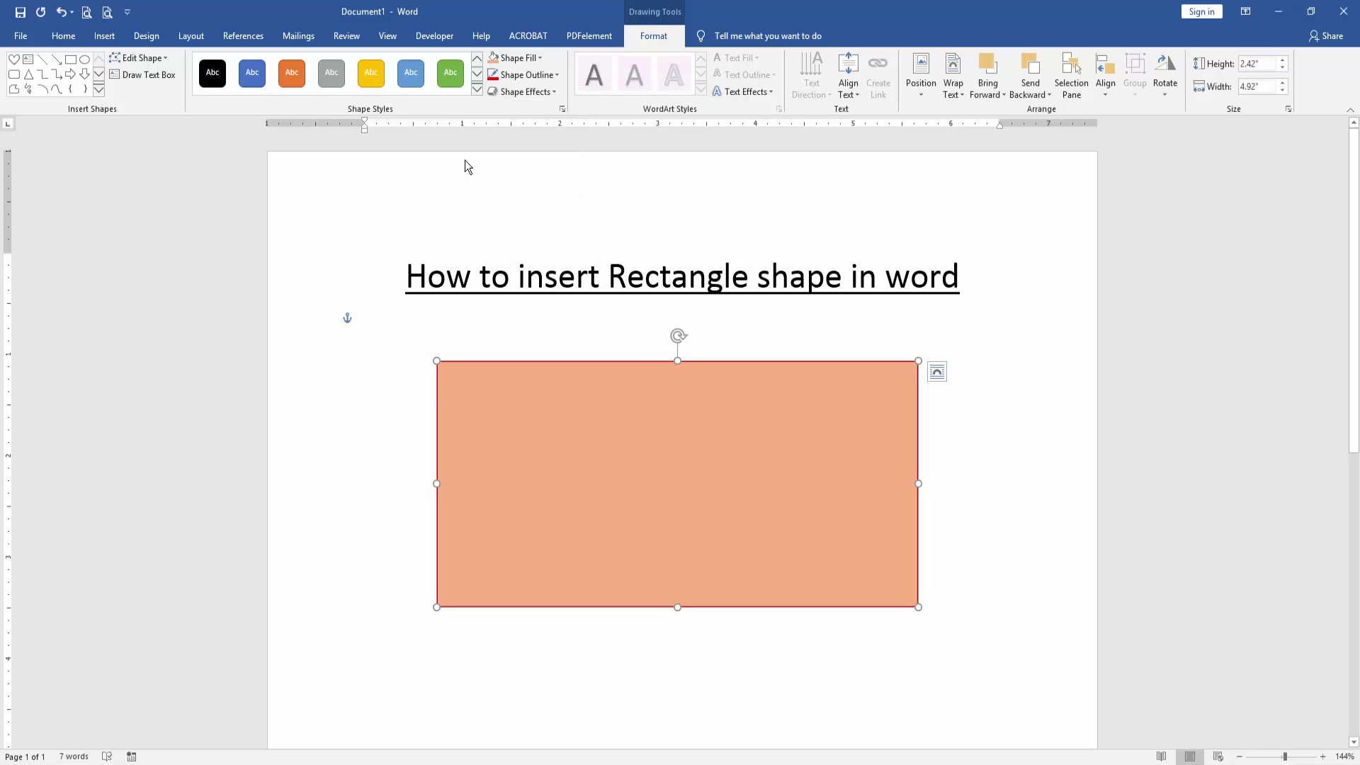
- Apply the green gradient shape style to the rectangle and deselect it
{"action": "left_click", "coordinate": [476, 94]}
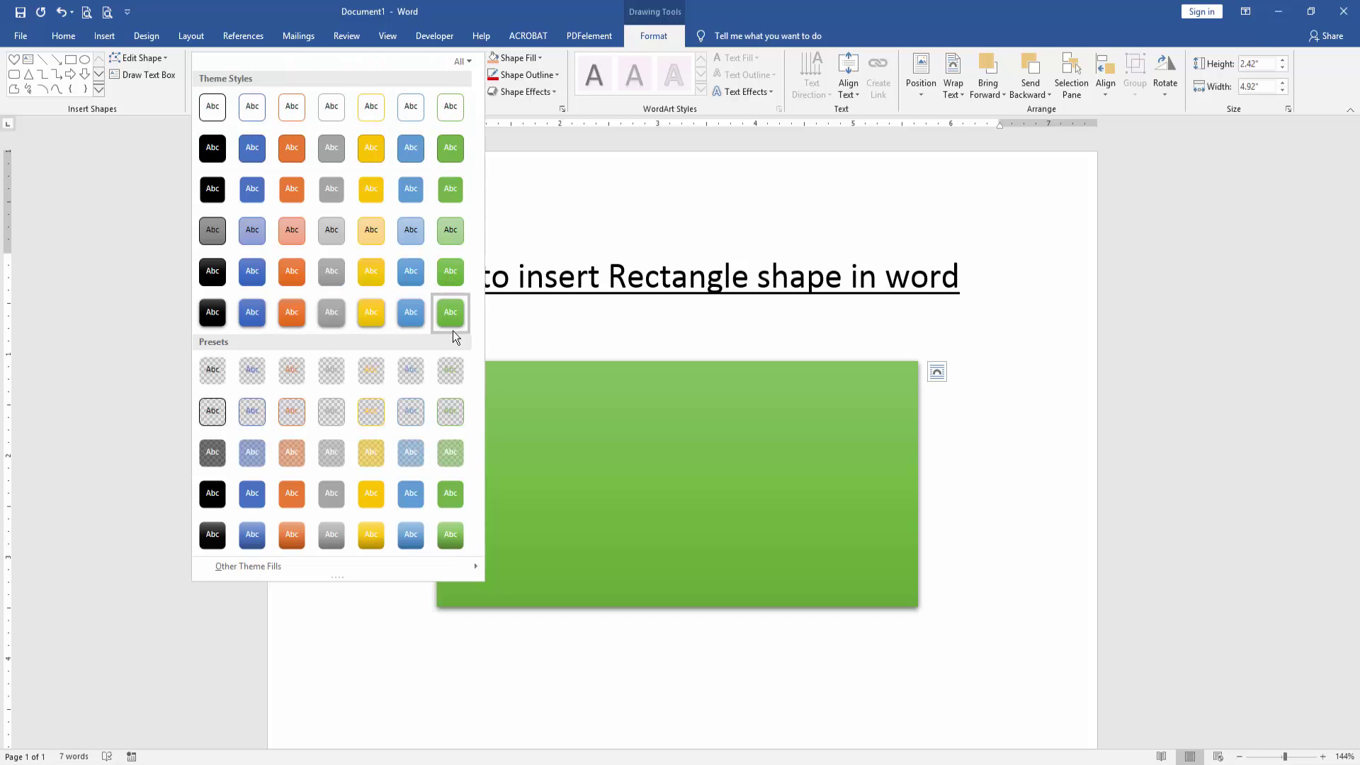
{"action": "left_click", "coordinate": [450, 313]}
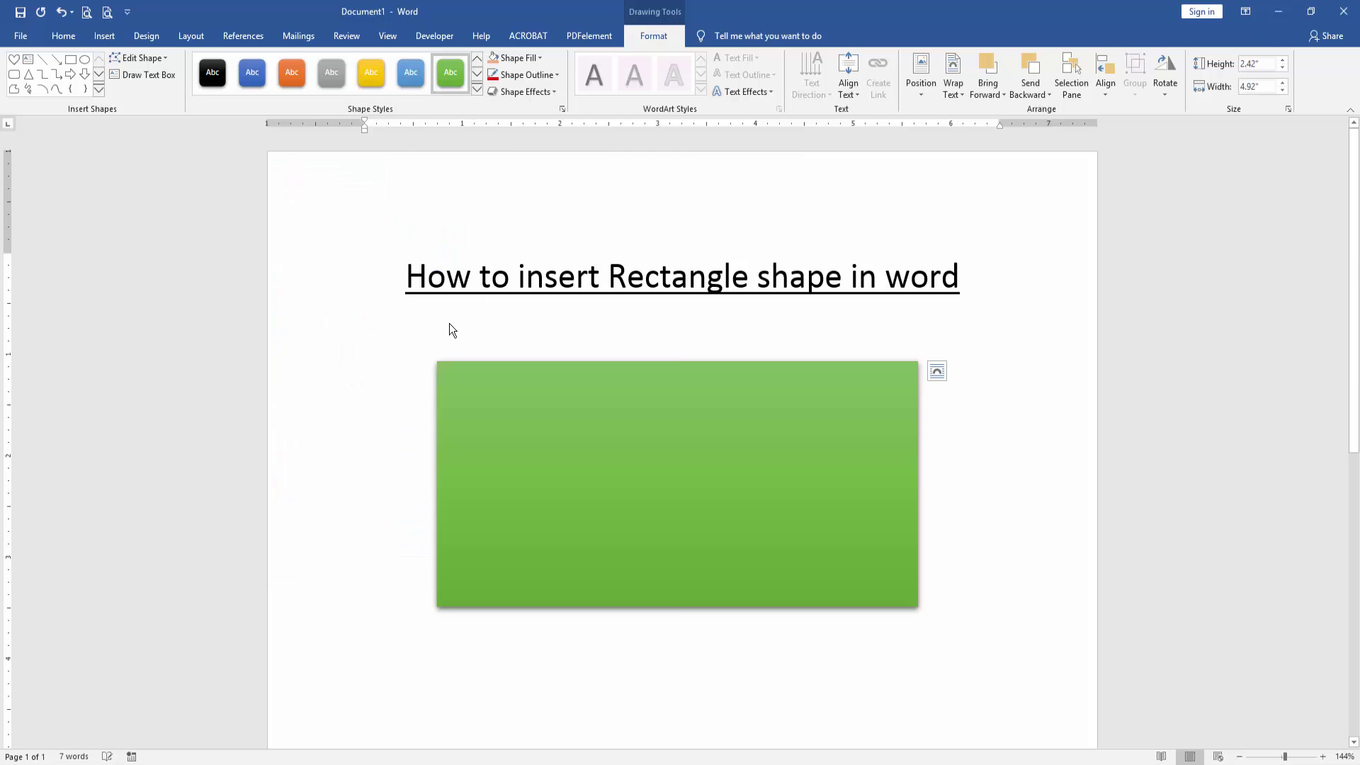
{"action": "left_click", "coordinate": [938, 409]}
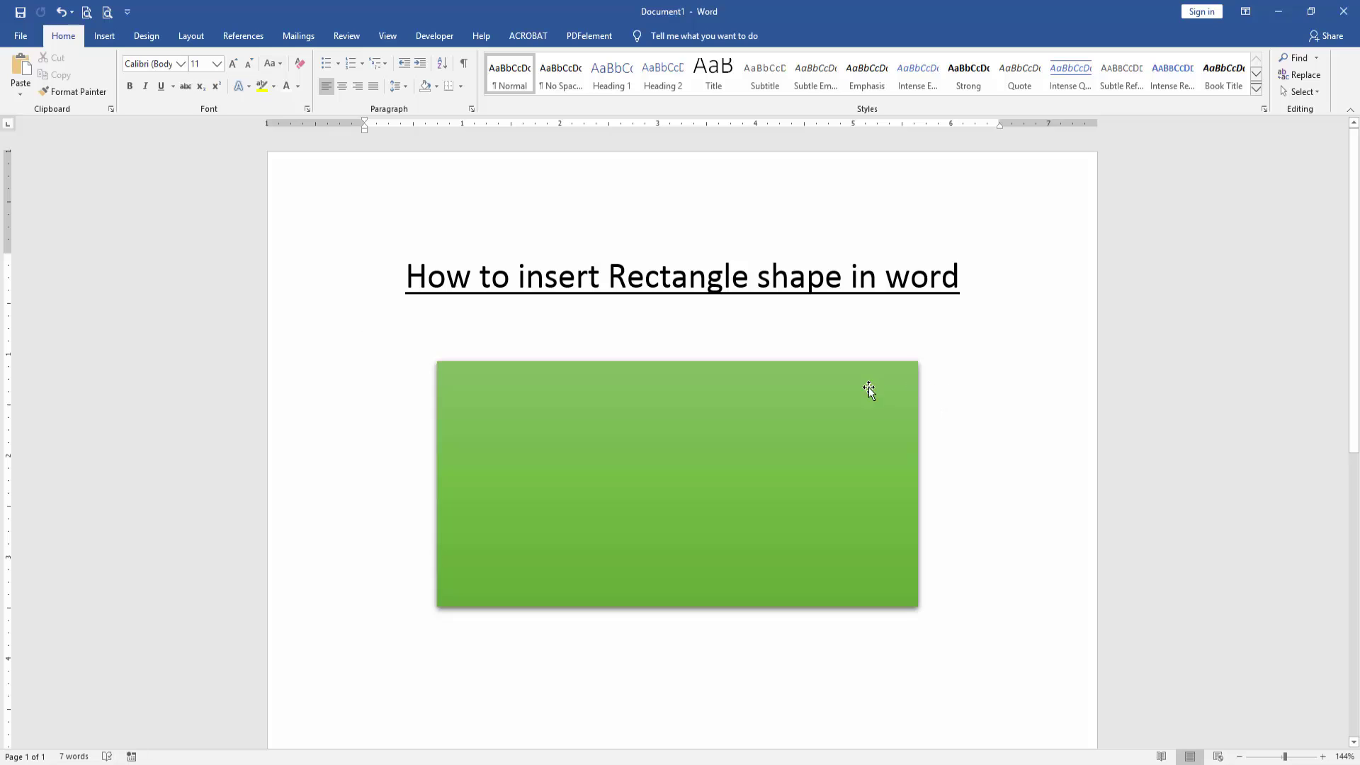